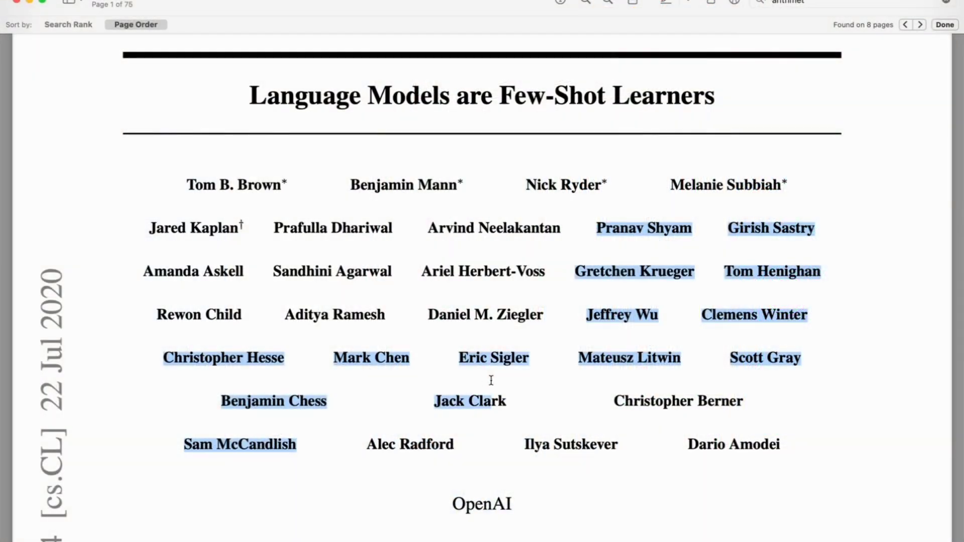
Select and copy the 'Language Models are Few-Shot Learners' title and author block down to OpenAI.
drag(351, 447, 573, 451)
drag(246, 95, 798, 447)
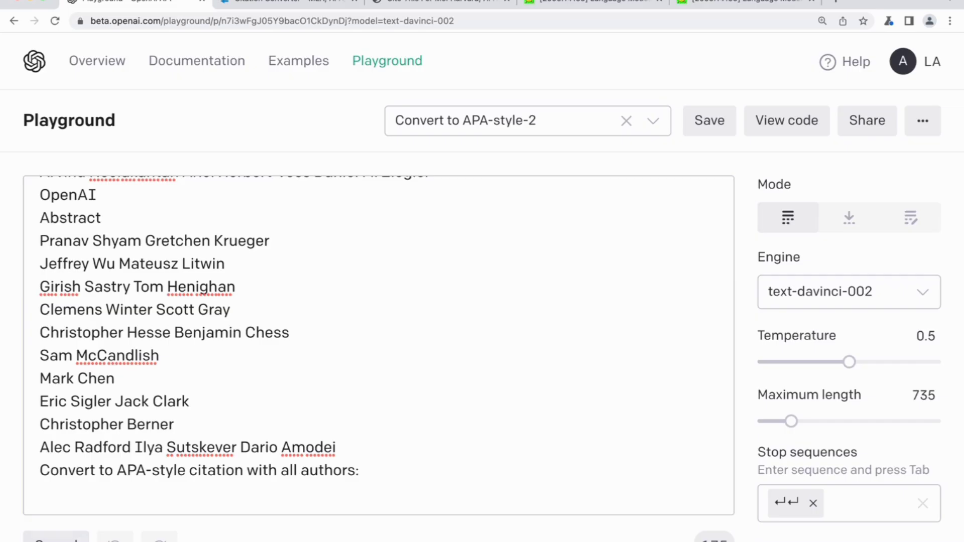
key(Return)
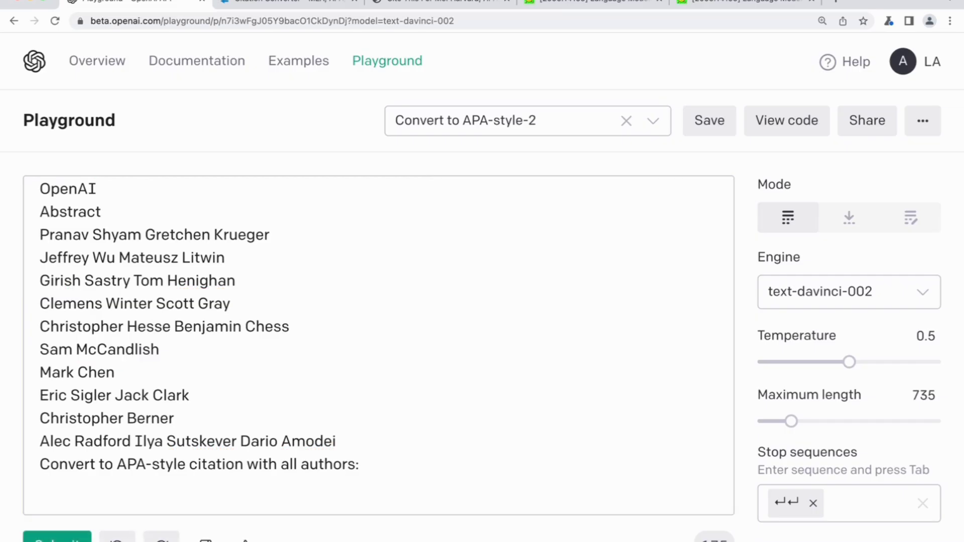
Add blank lines around the APA instruction and run the prompt to generate the citation.
click(41, 465)
key(Return)
key(Down)
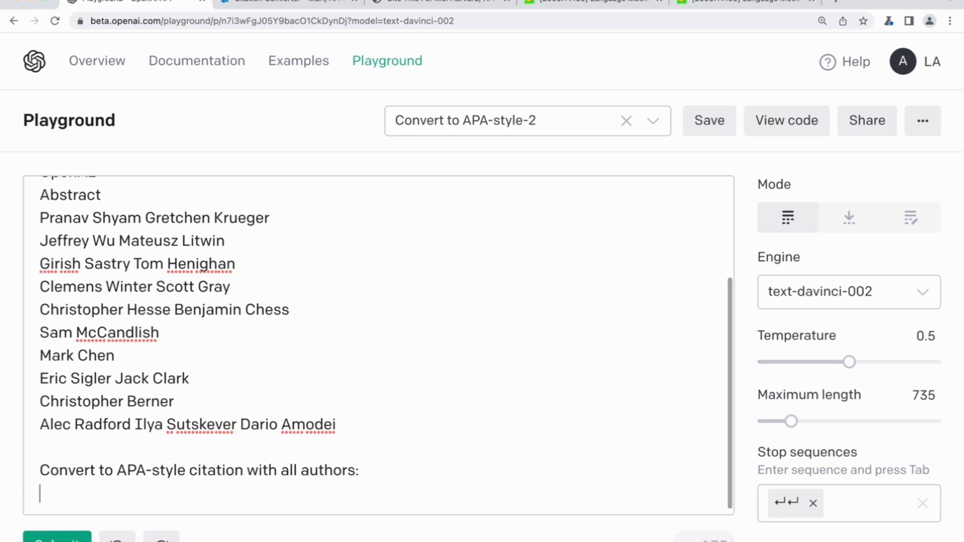
key(ctrl+Return)
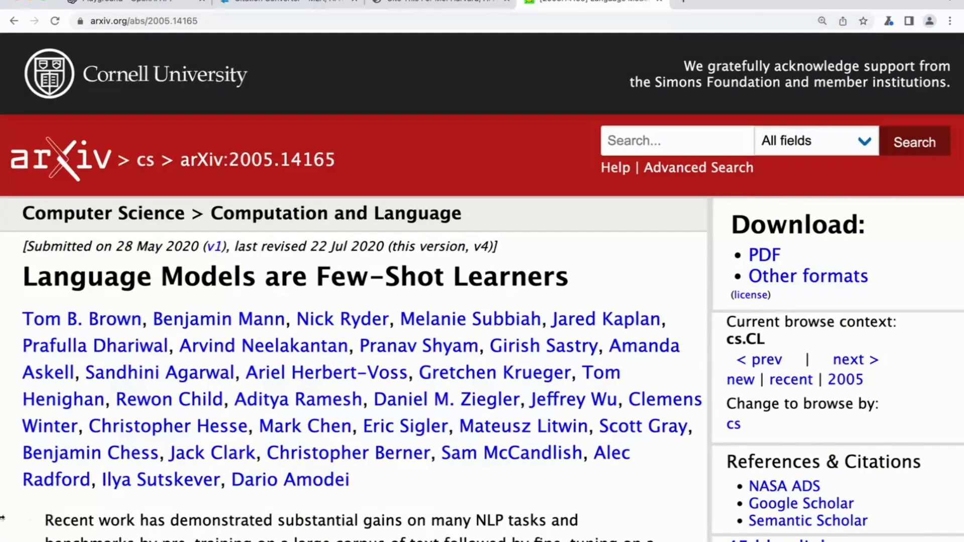
Open the arXiv paper's BibTeX export and select its entire citation text.
scroll(15, 529, down, 3)
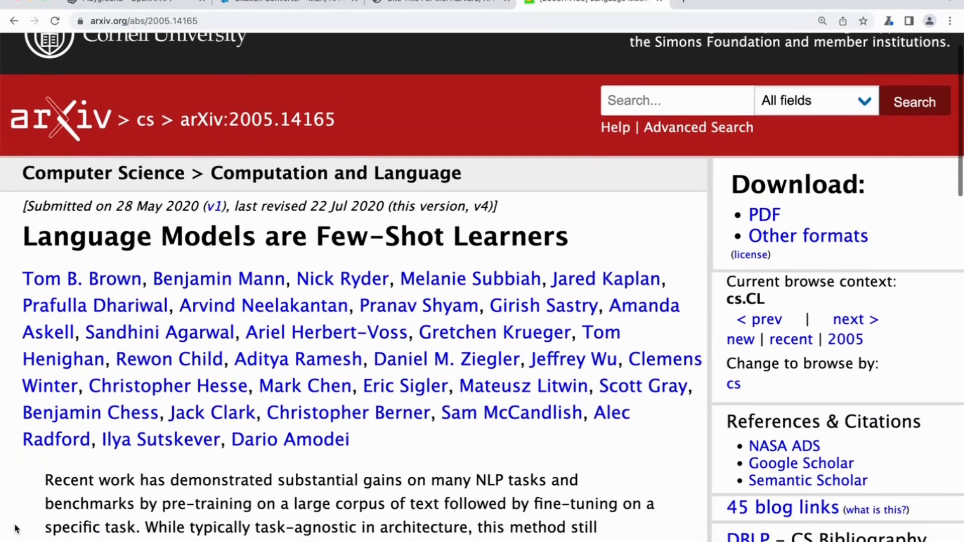
scroll(15, 528, down, 4)
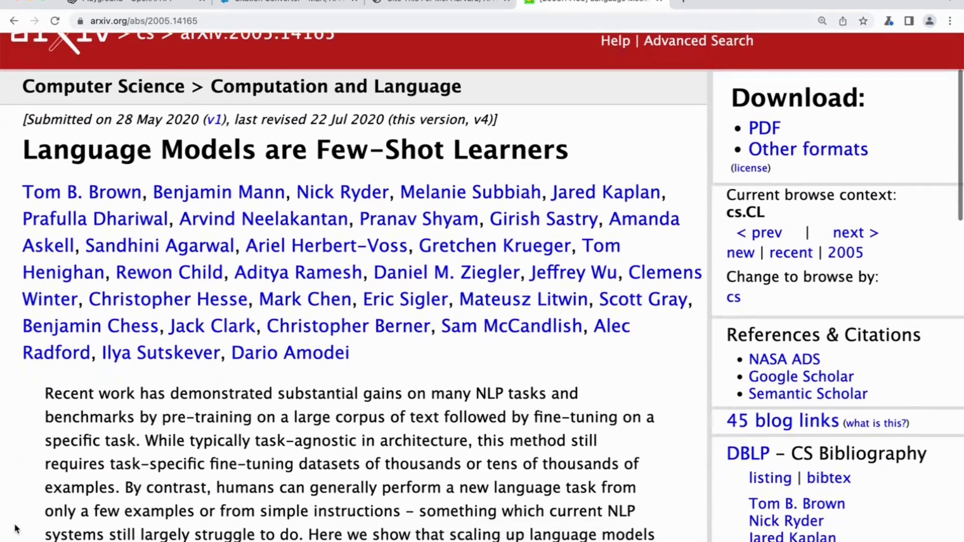
scroll(16, 529, down, 3)
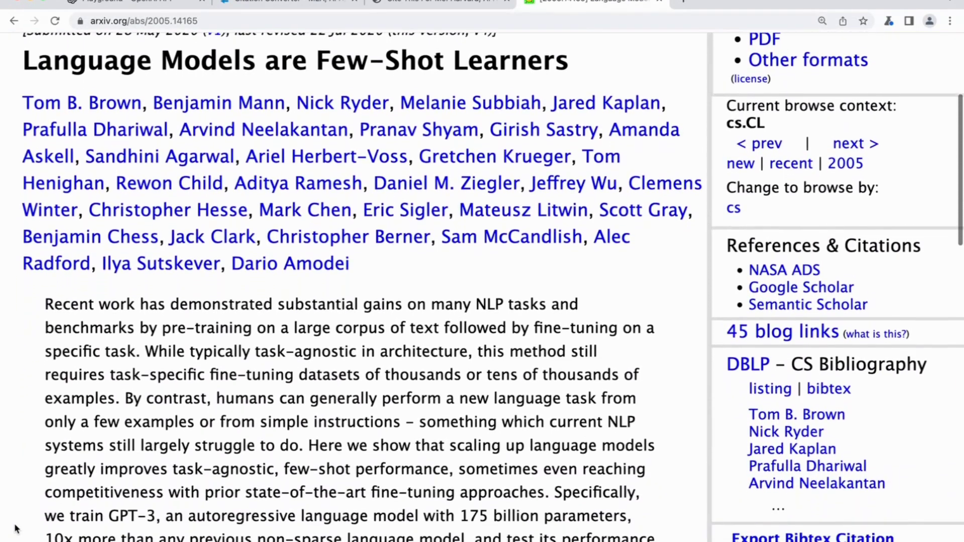
scroll(15, 529, down, 2)
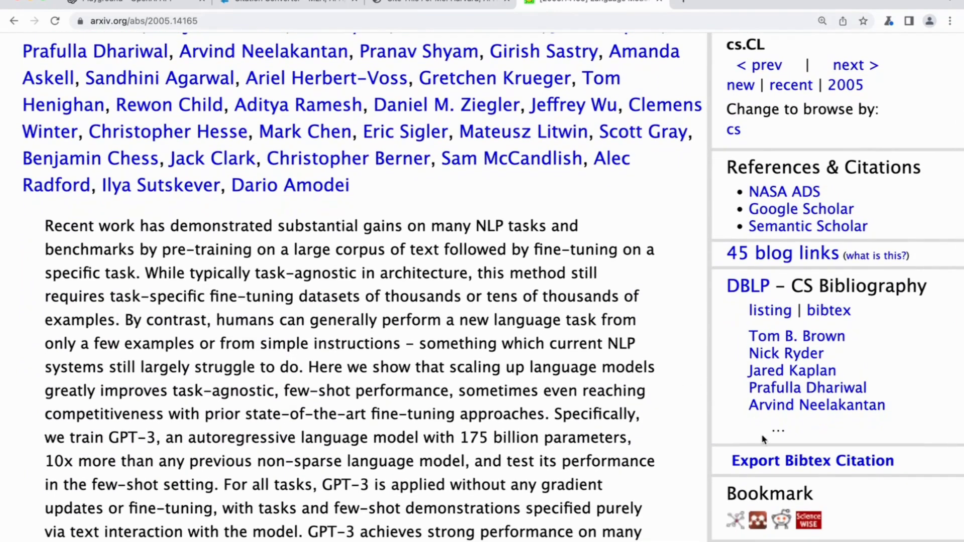
click(776, 461)
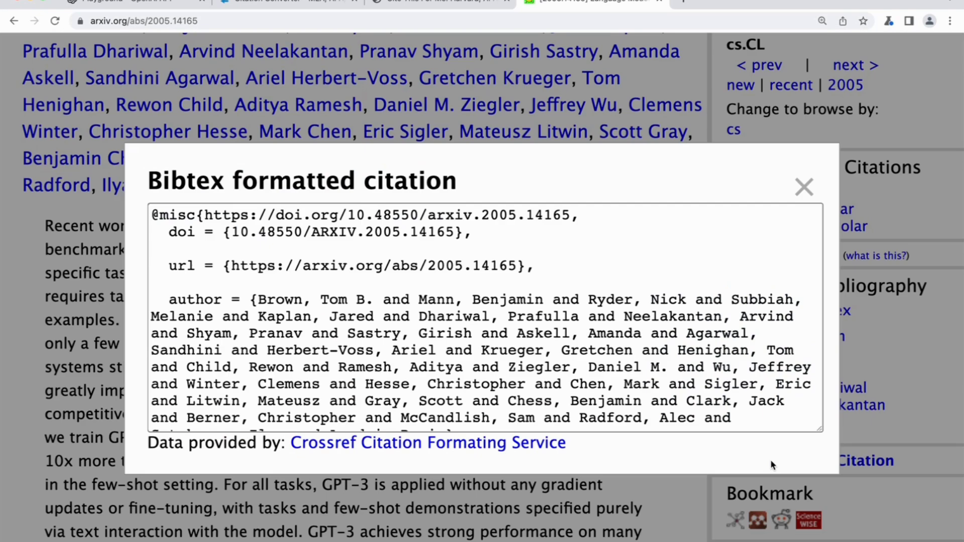
click(575, 344)
scroll(575, 345, down, 2)
scroll(574, 345, down, 5)
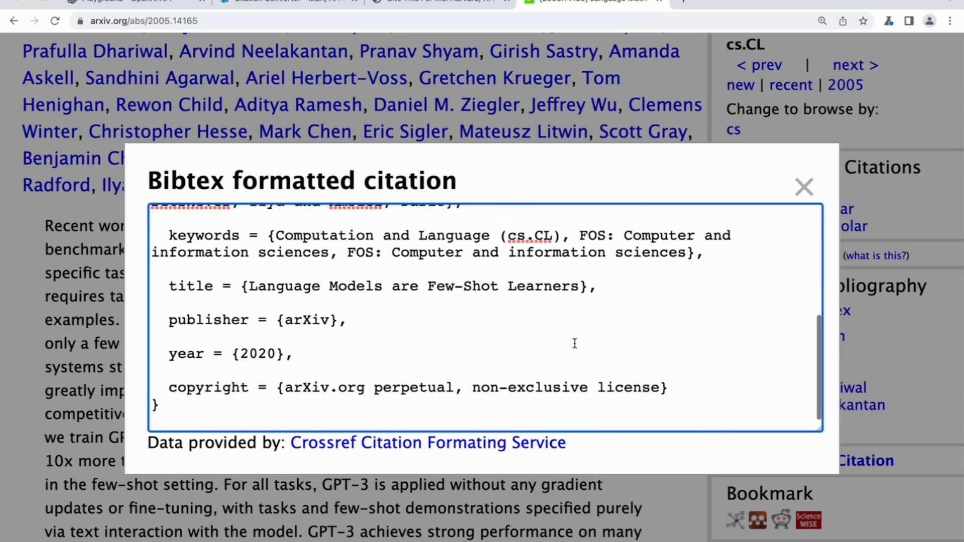
key(super+a)
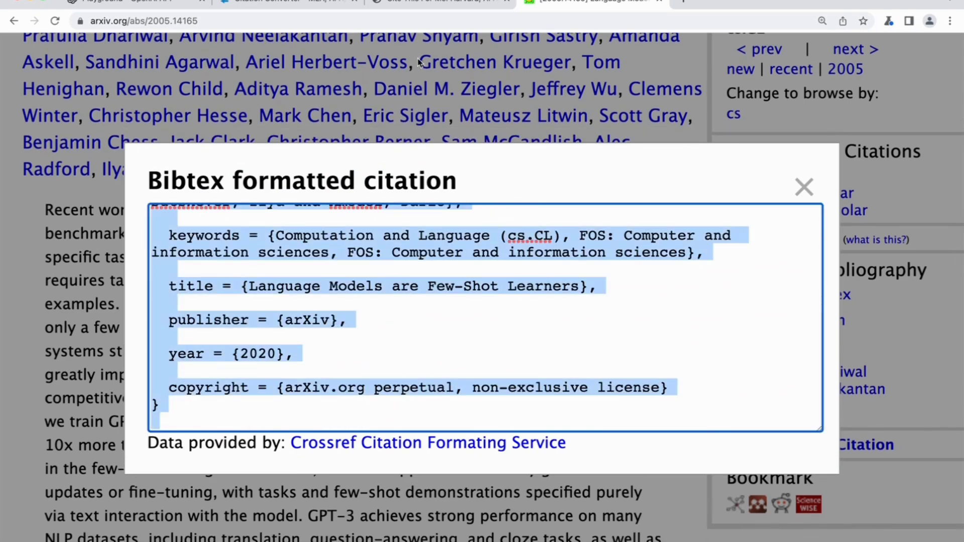
click(130, 3)
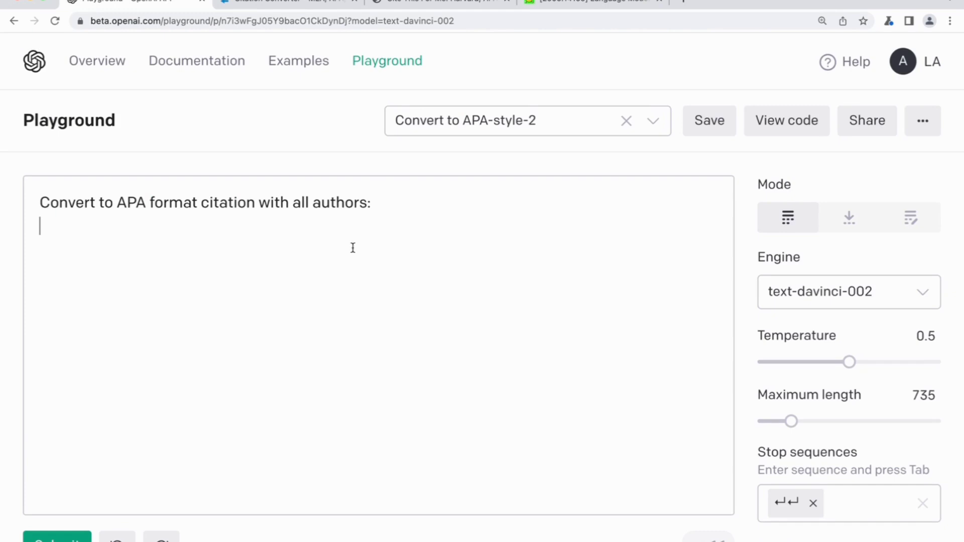
Paste the BibTeX entry under the instruction, generate the citation, and select its DOI link.
key(super+v)
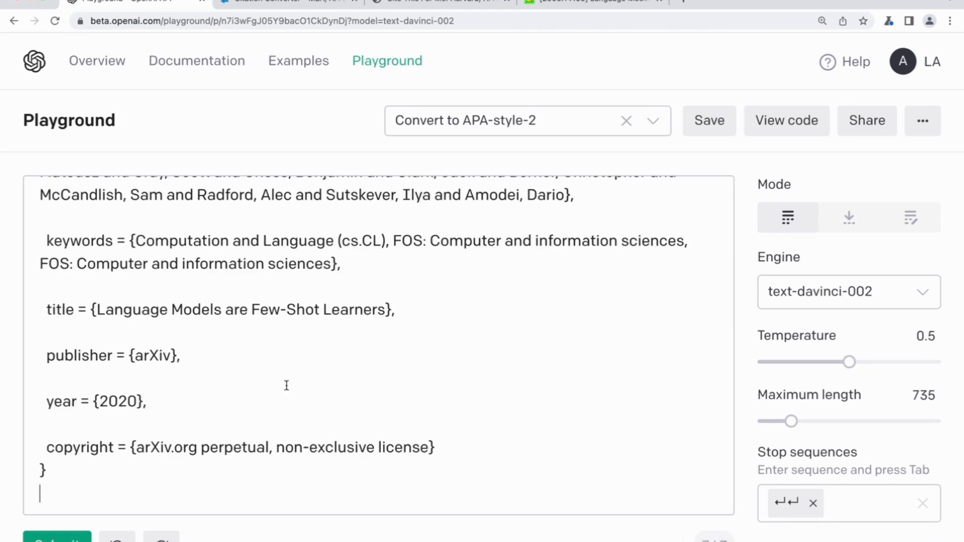
click(73, 535)
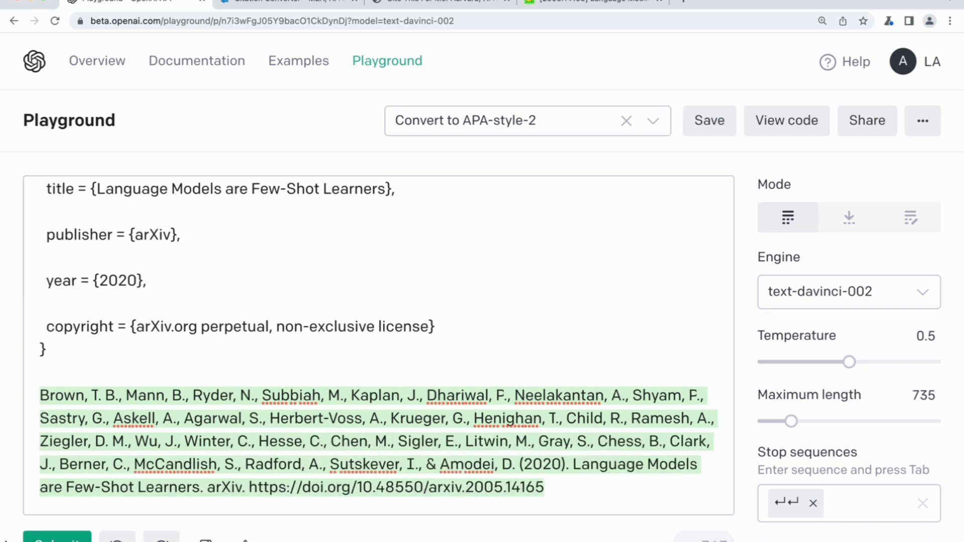
drag(397, 510, 244, 494)
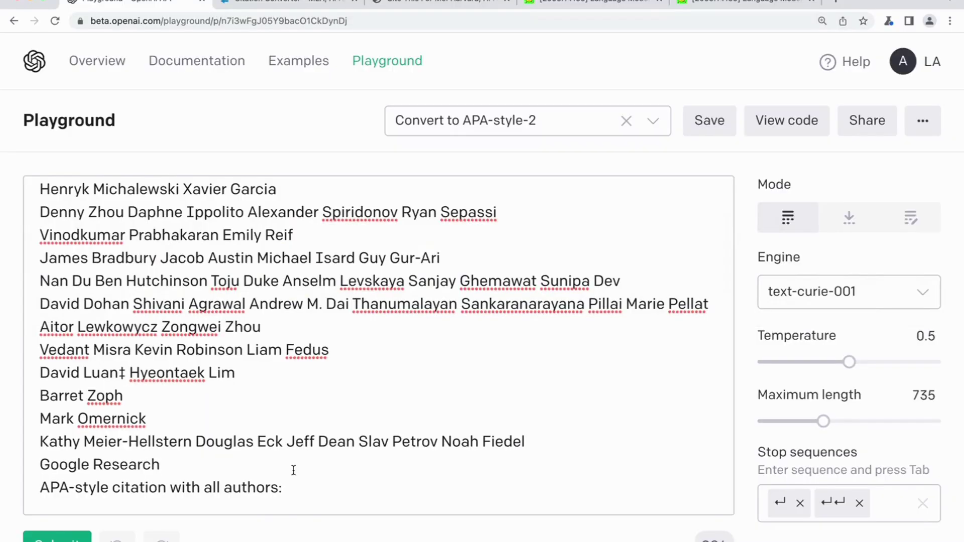
Scroll up to the PaLM paper's title and author list in the PDF.
scroll(293, 471, up, 10)
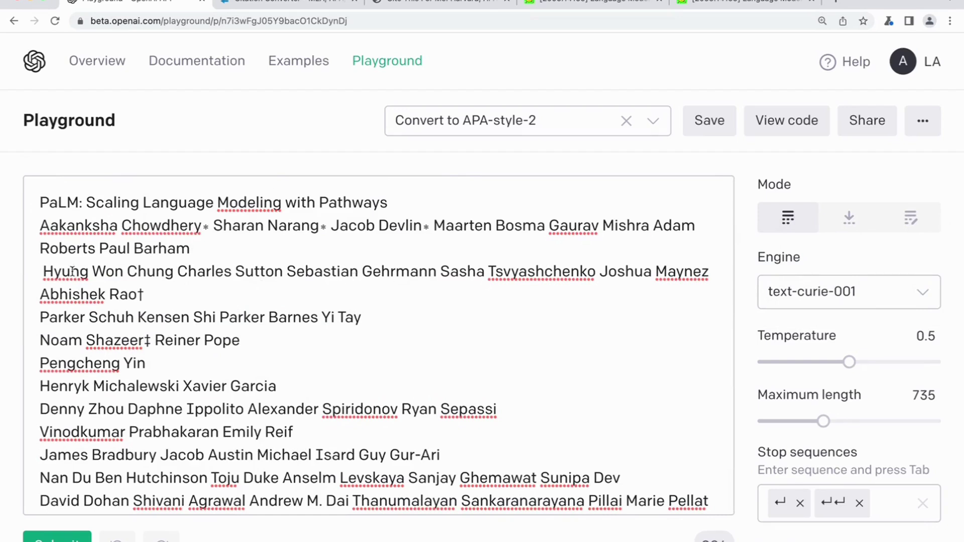
Run the PaLM author prompt and select the arXiv:1910.03491 reference in the output.
drag(44, 269, 320, 286)
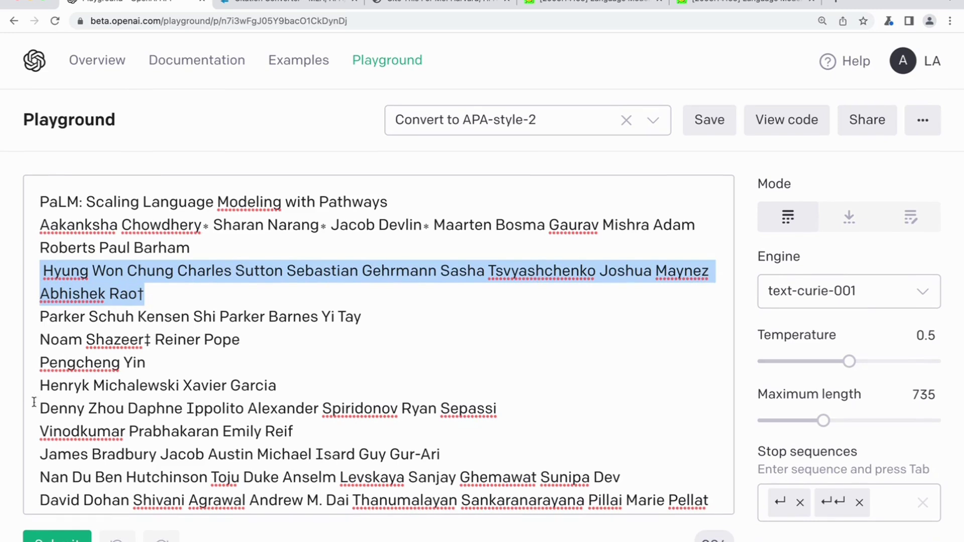
scroll(209, 439, down, 5)
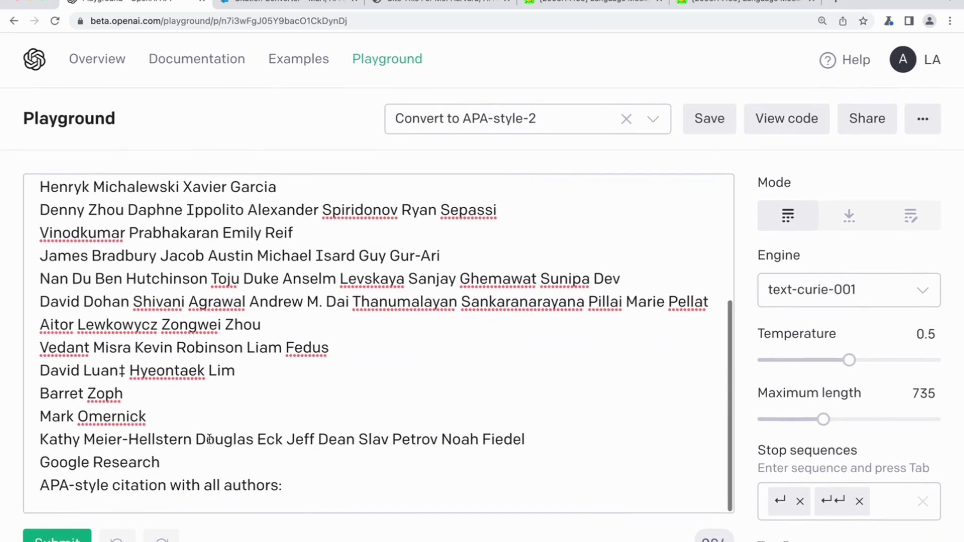
click(307, 490)
key(Return)
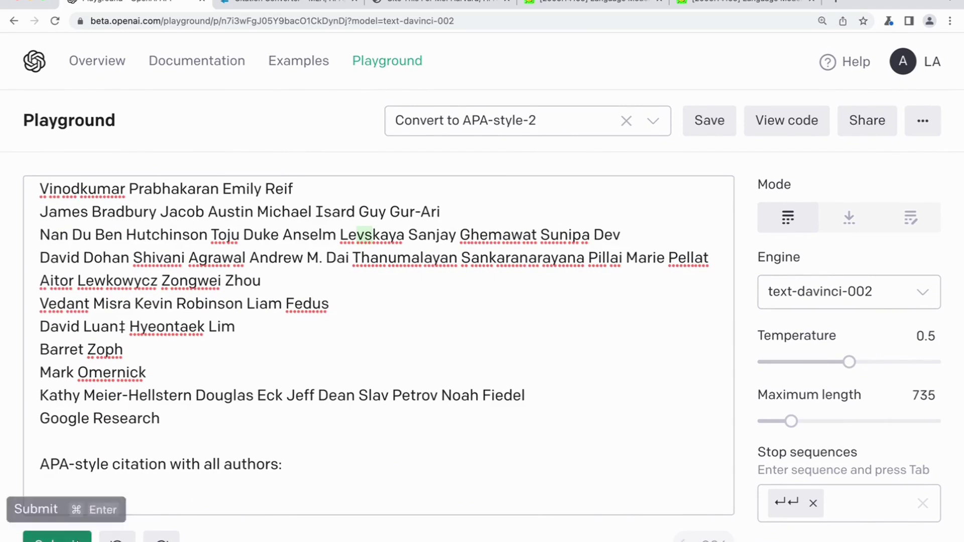
click(77, 540)
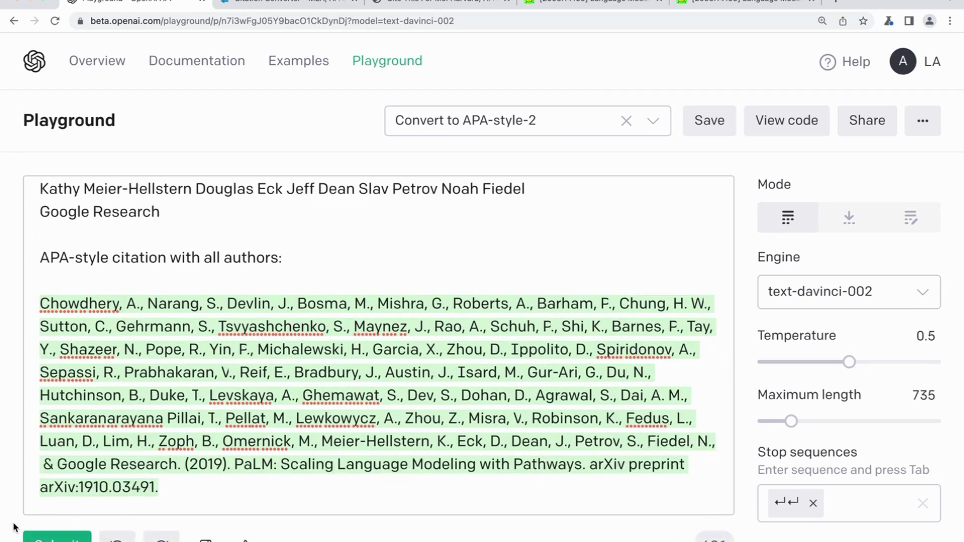
drag(156, 487, 40, 487)
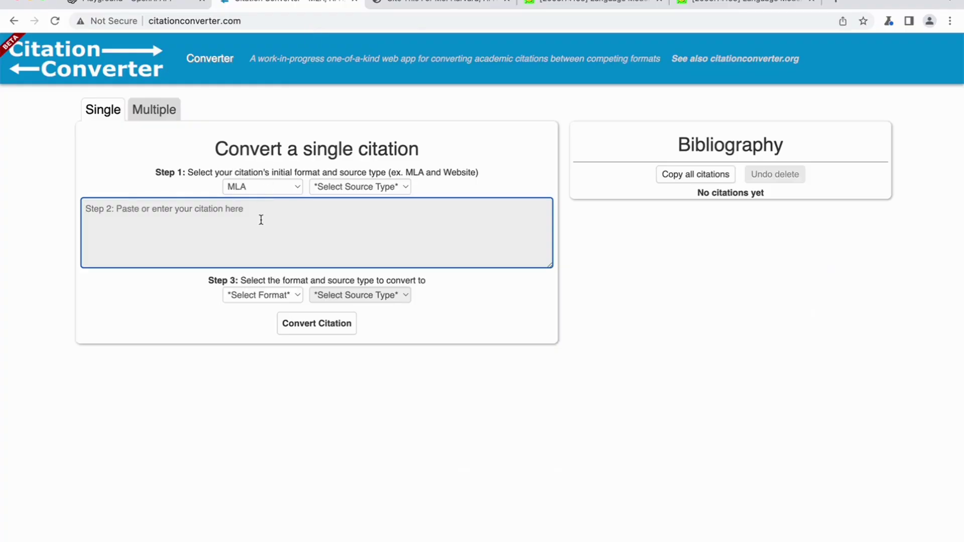
Paste the PaLM author block and convert it from a Journal source to an APA Journal citation.
key(super+v)
click(334, 186)
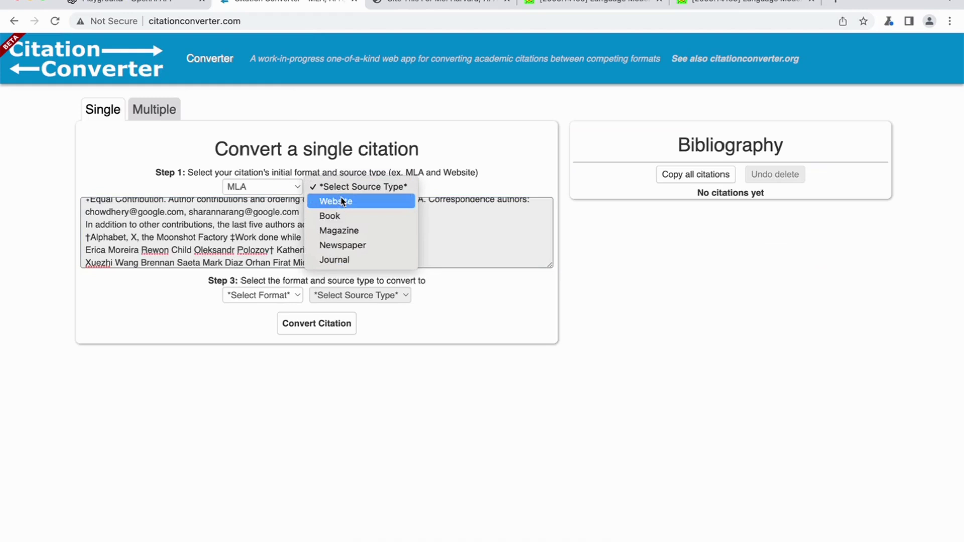
click(361, 260)
click(290, 296)
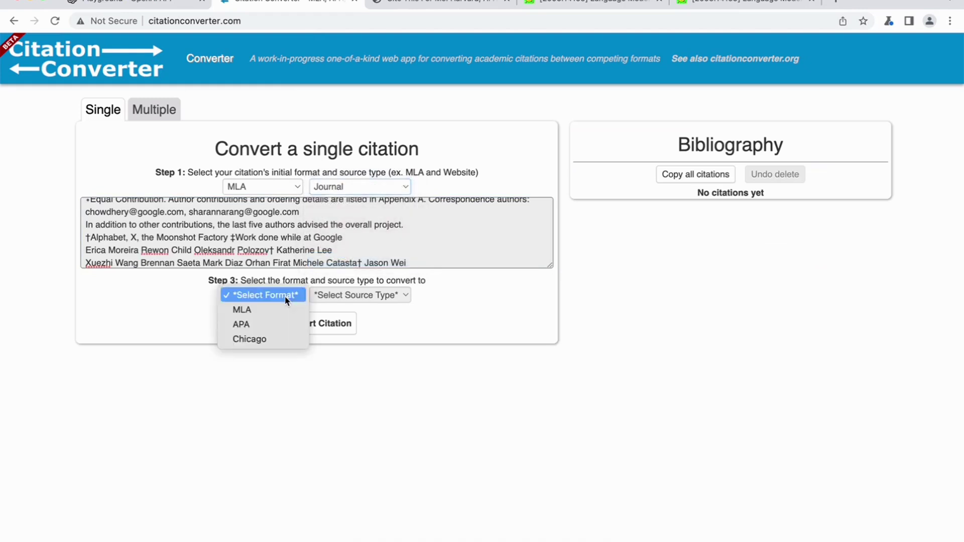
click(284, 325)
click(357, 296)
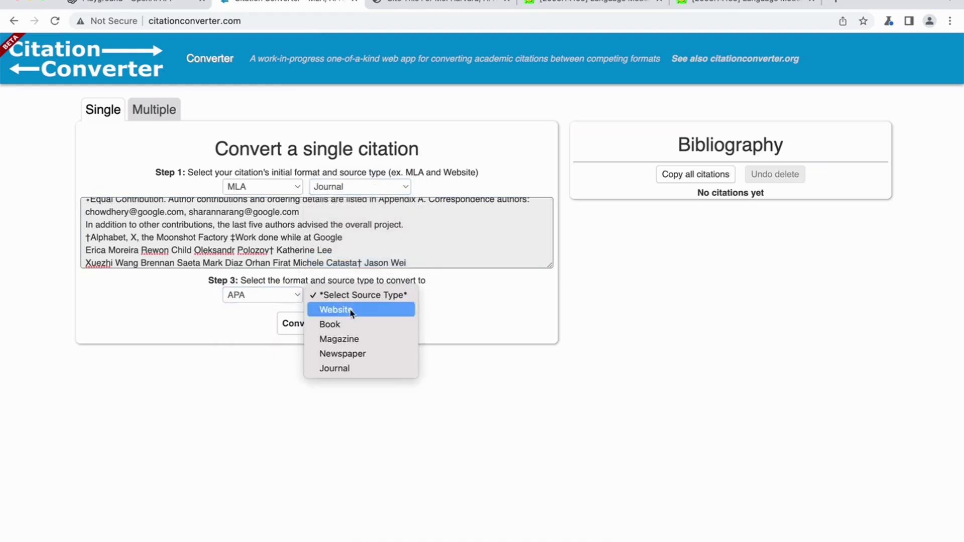
click(361, 367)
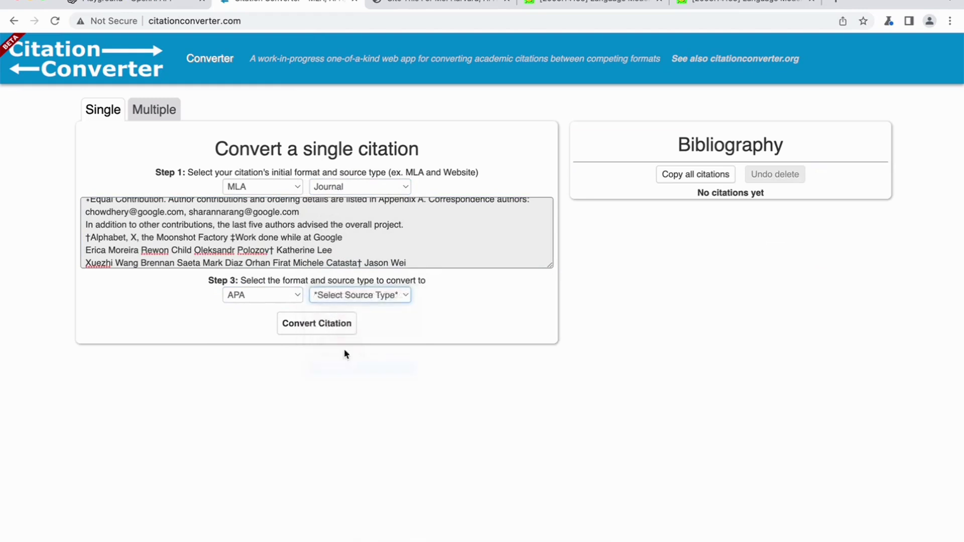
click(319, 325)
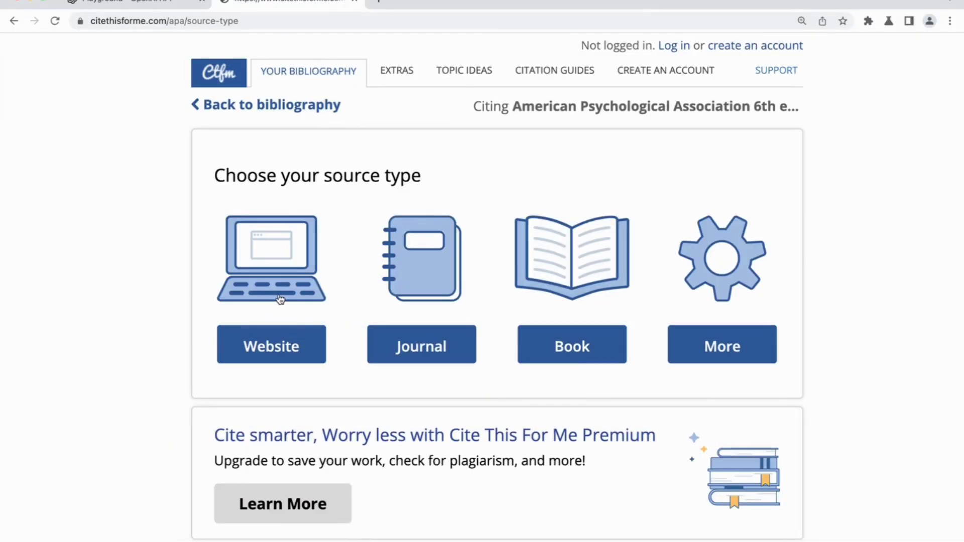
Search a Website source by the pasted arXiv URL and cite the 'Risks of AI Foundation Models' result.
click(280, 300)
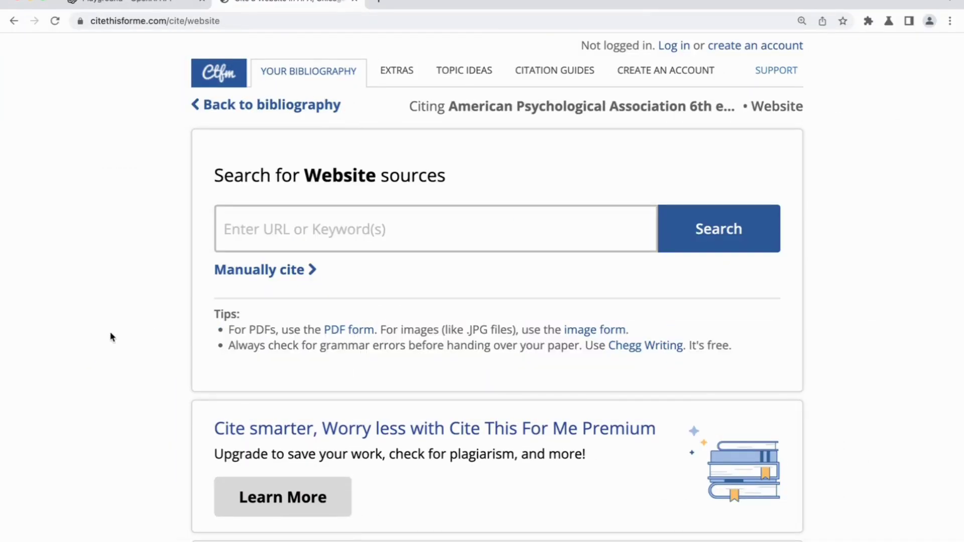
click(306, 234)
text(https://arxiv.org/abs/2110.10024)
click(698, 246)
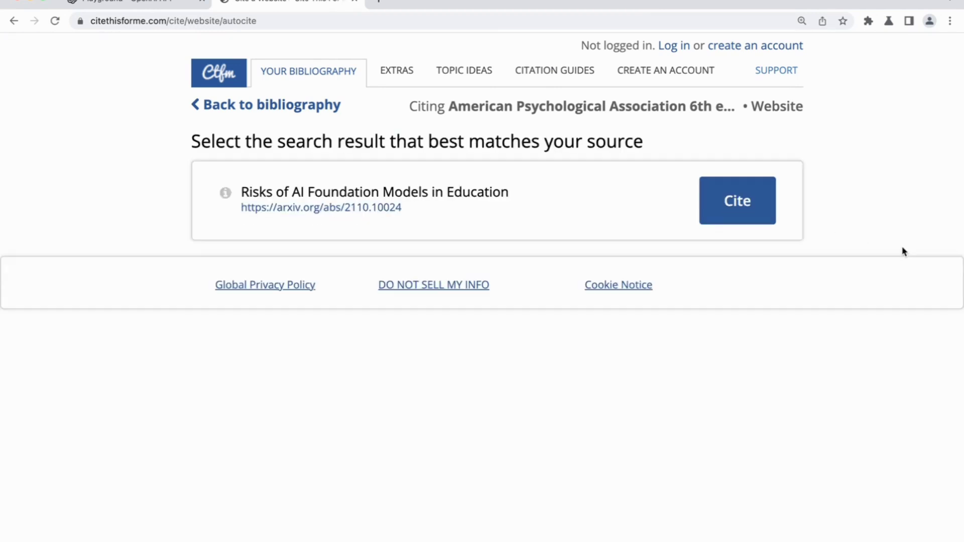
click(747, 200)
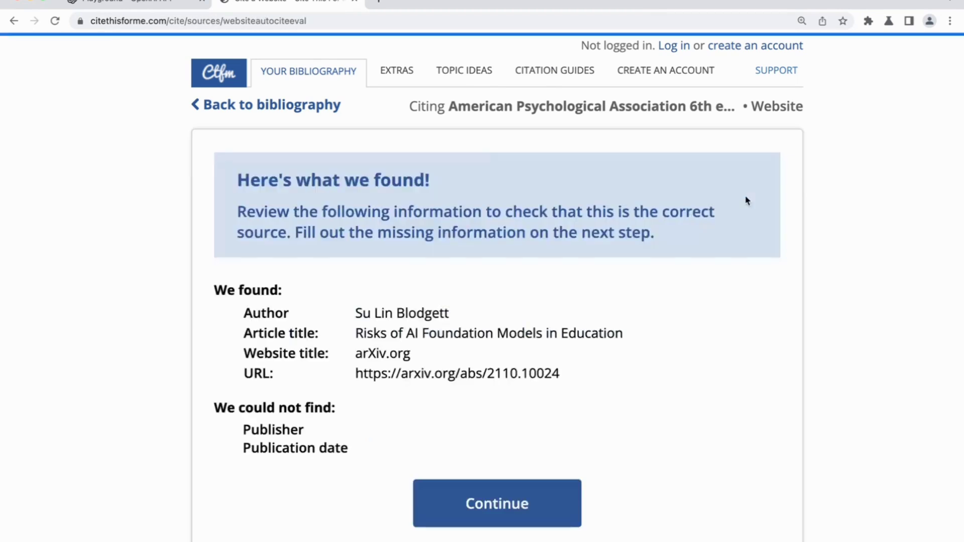
Complete the citation so it joins the bibliography as the second reference.
scroll(691, 336, down, 3)
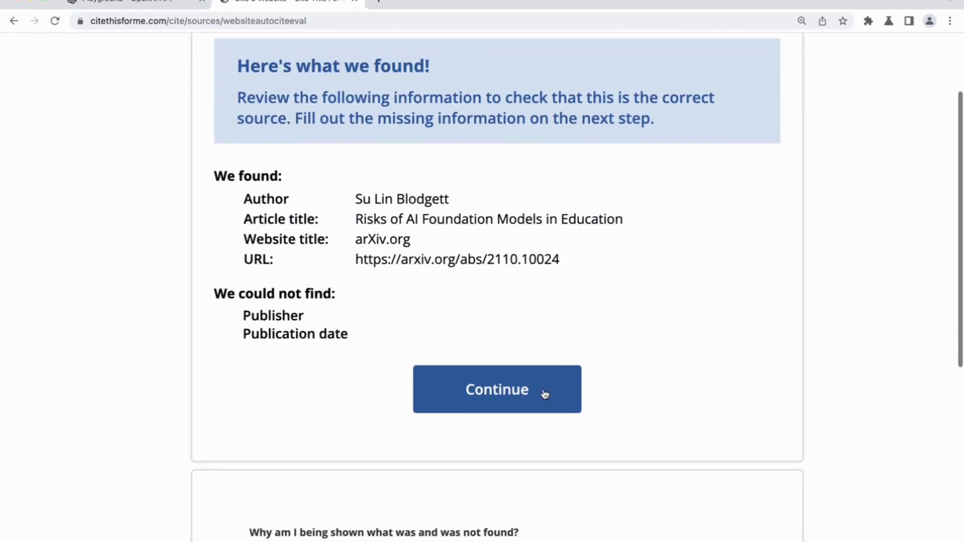
scroll(862, 321, down, 3)
scroll(862, 322, down, 5)
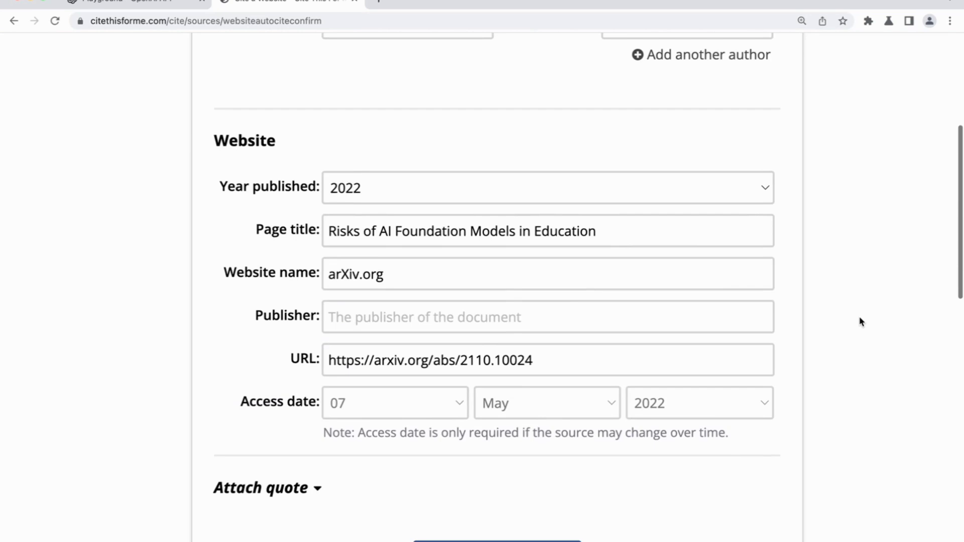
scroll(862, 322, down, 6)
click(522, 291)
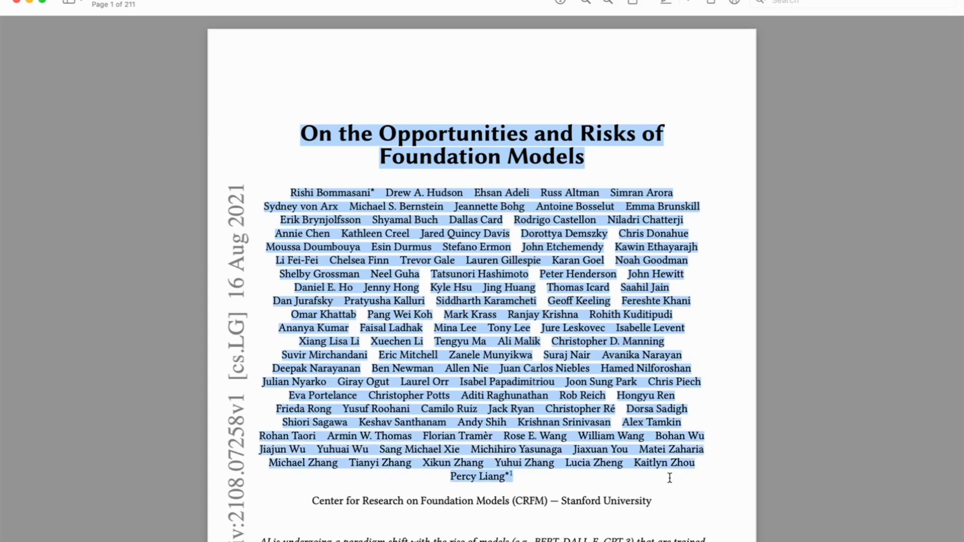
Select the Foundation Models paper's title, authors and affiliation, then begin the 'Conver' instruction.
drag(670, 478, 666, 502)
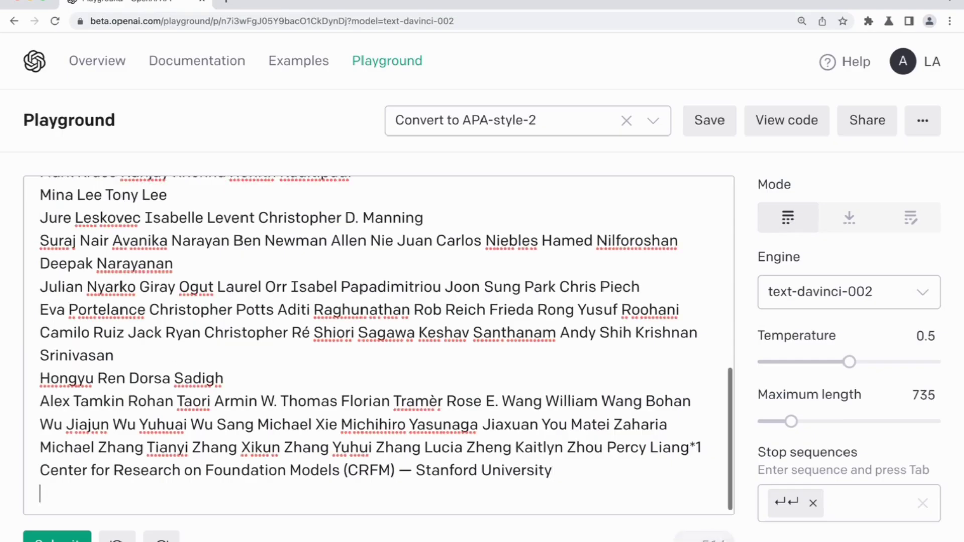
text(Convert to APA-style format with all authors:)
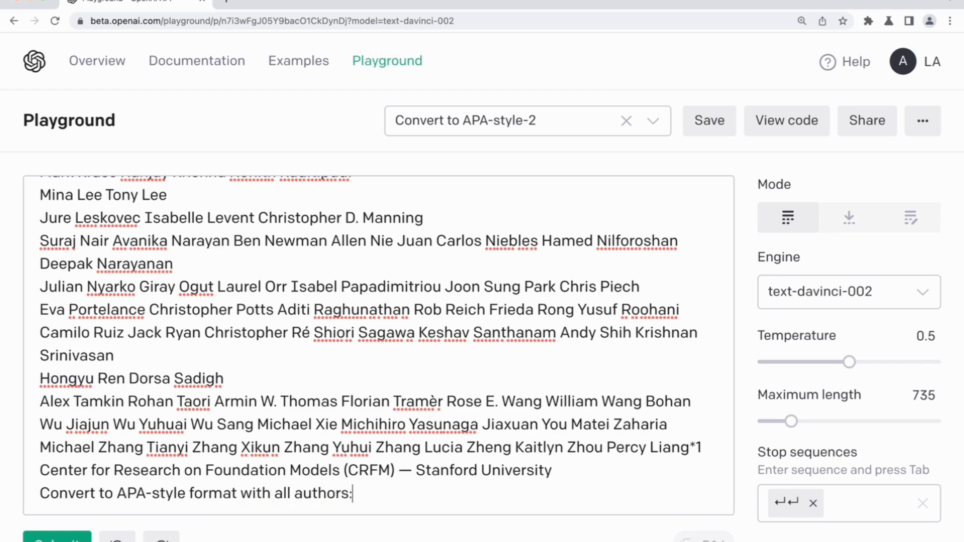
End the 'Convert to APA-style format with all authors:' line and generate the completion.
key(Return)
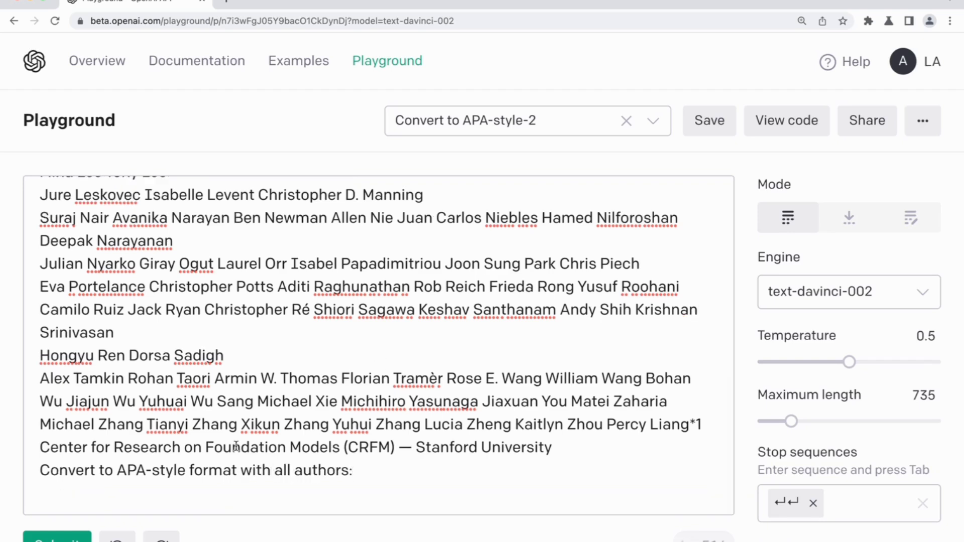
click(83, 533)
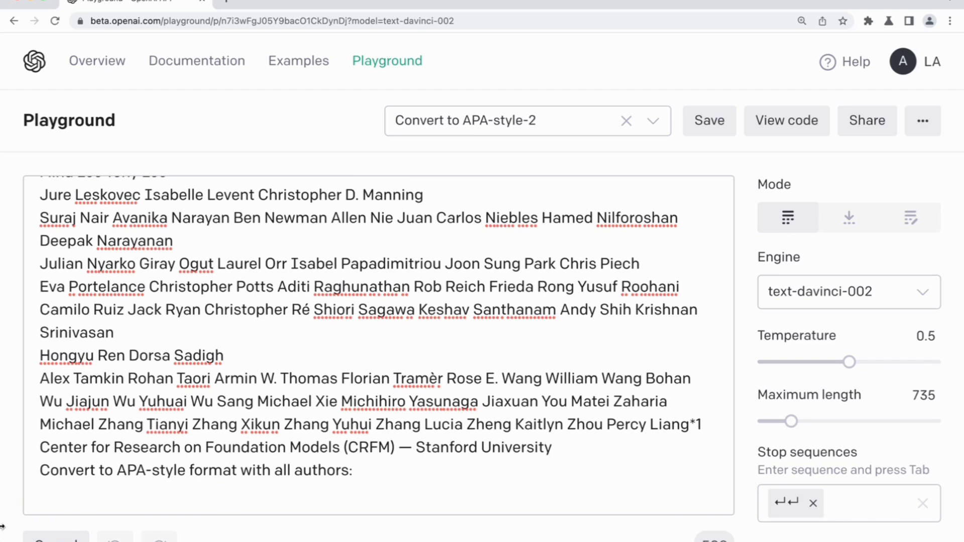